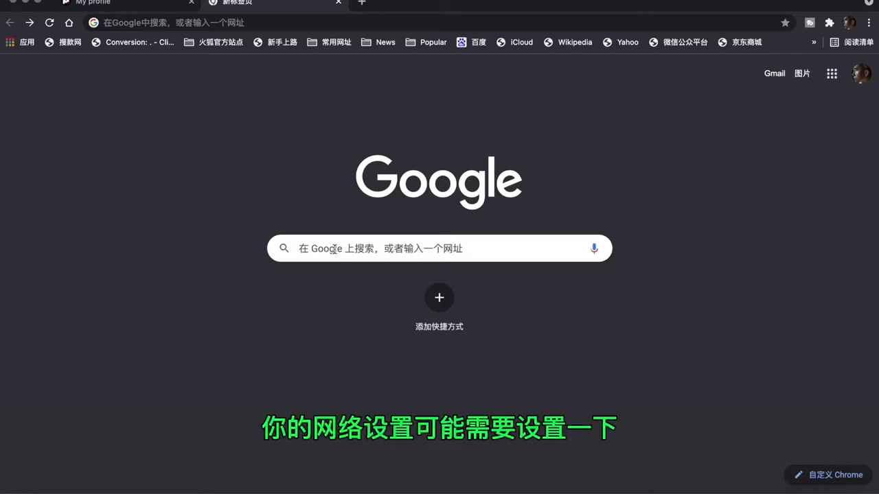
Step: Search Google for 谷歌应用商店 and open the Chrome 网上应用店 result
click(333, 249)
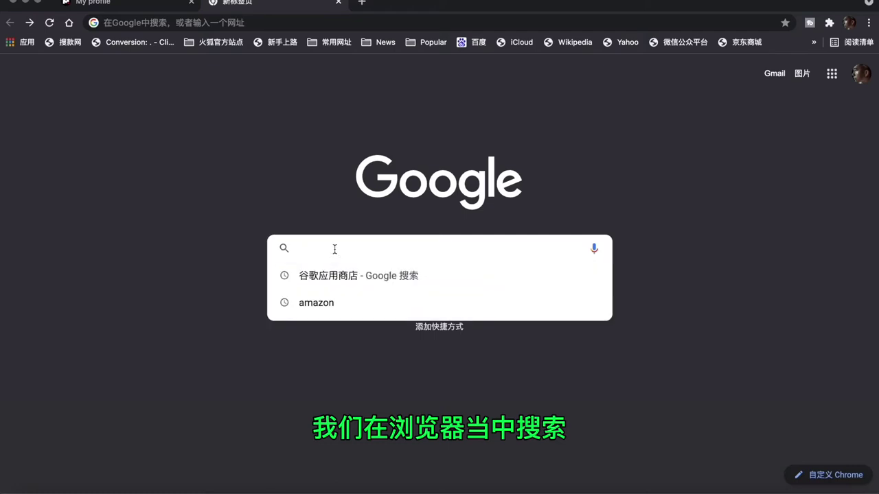
text(谷歌应用商店)
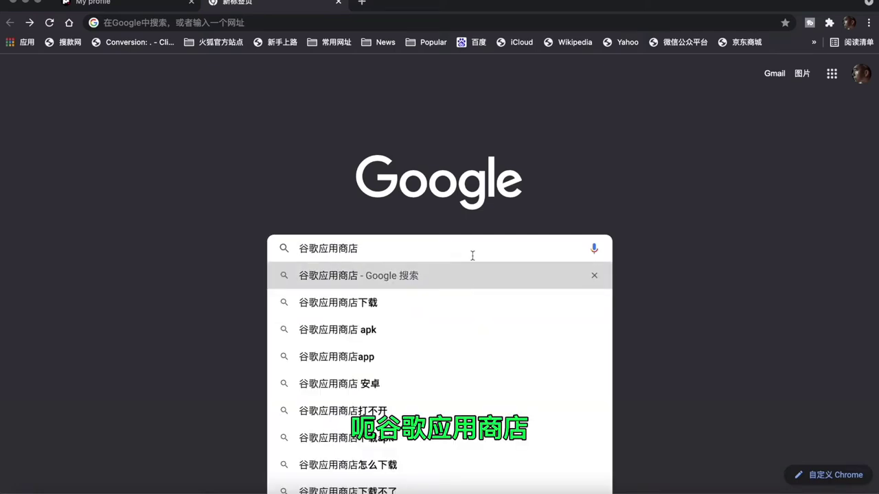
key(Return)
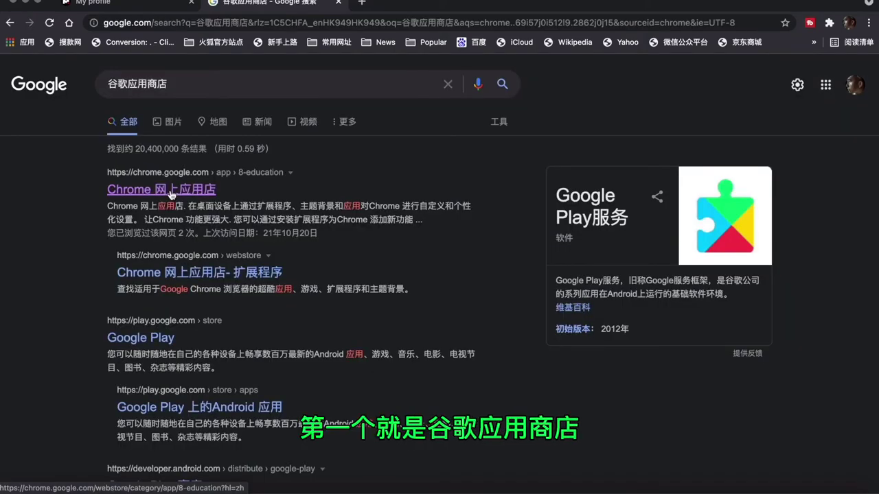
click(170, 193)
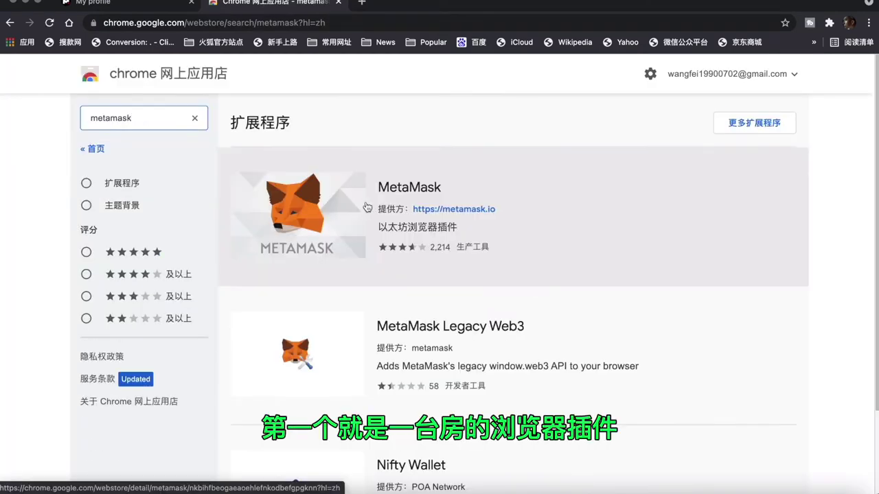
Step: Open the MetaMask extension published by metamask.io and add it to Chrome
click(350, 196)
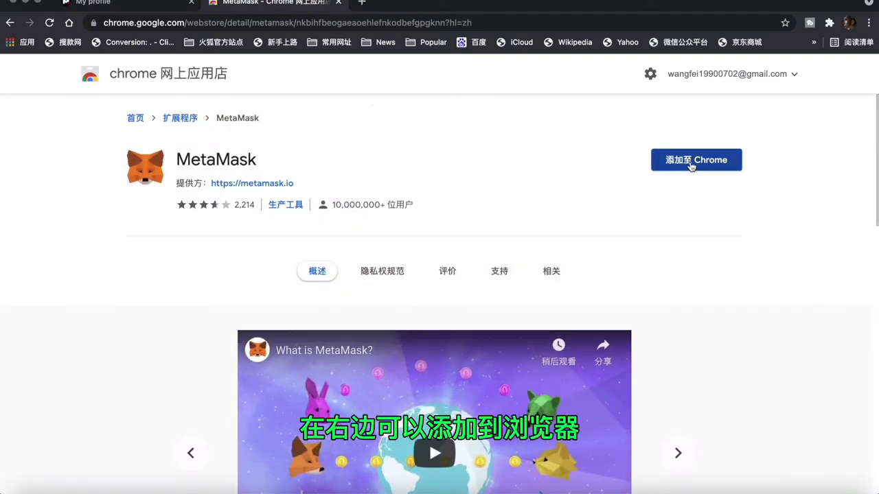
click(691, 164)
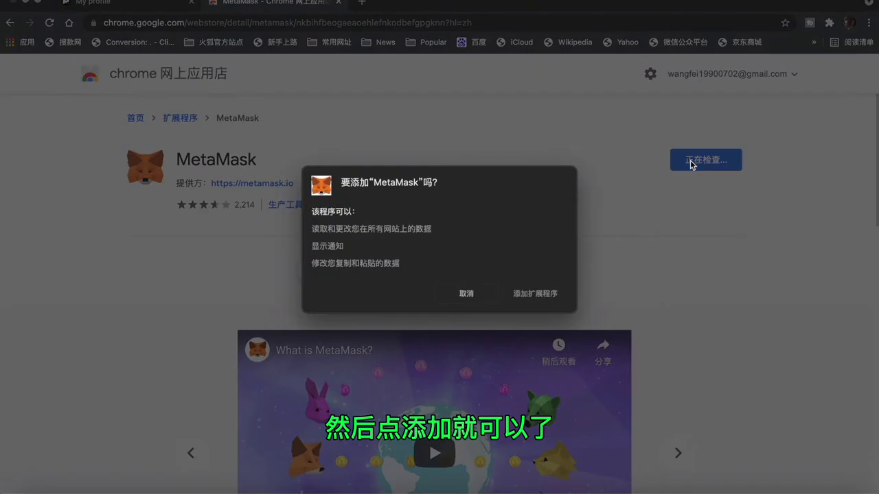
click(533, 294)
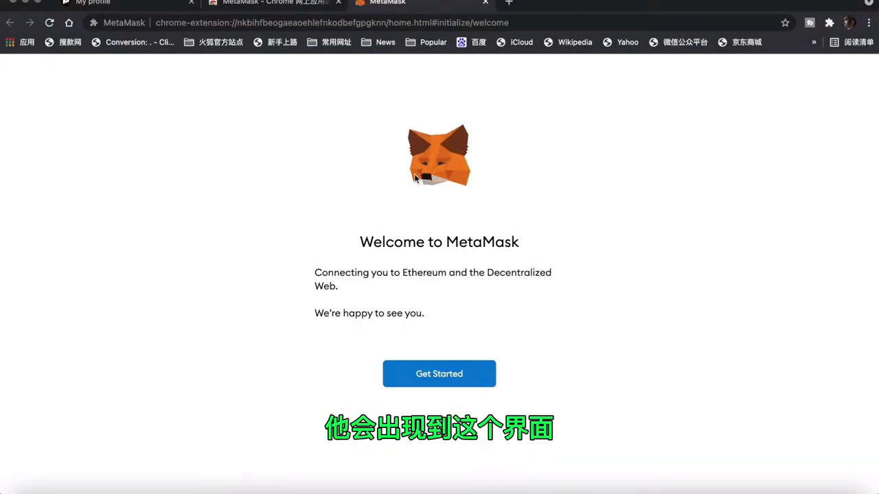
Step: Start MetaMask setup with a new wallet, enter and confirm the wallet password, and accept the Terms of Use
click(433, 378)
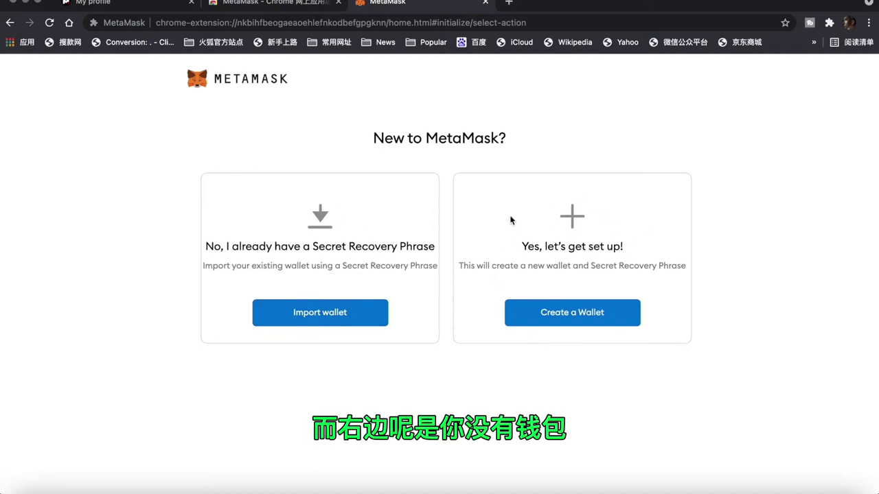
click(577, 315)
click(471, 412)
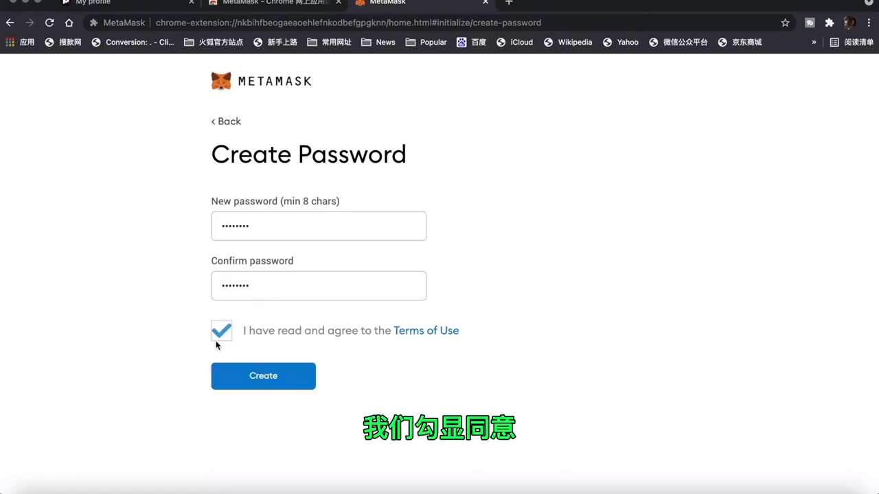
click(261, 376)
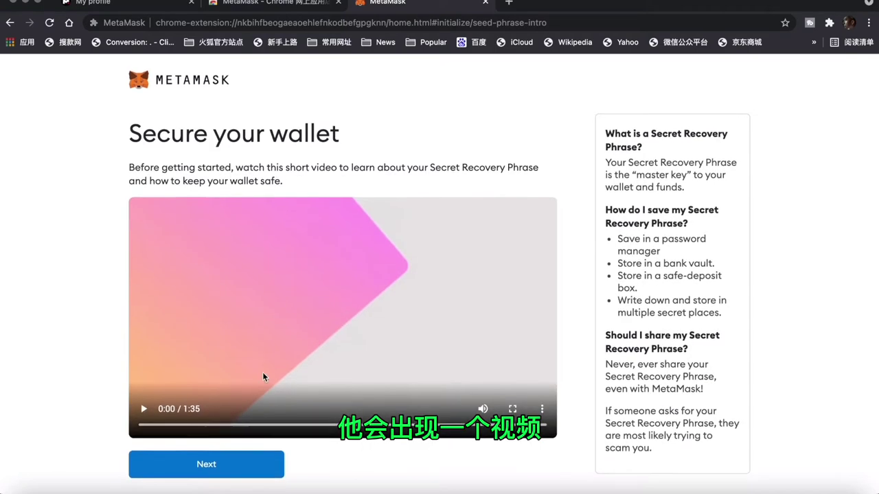
Step: Continue past the wallet security video, reveal the Secret Recovery Phrase, and proceed to the wallet
click(226, 469)
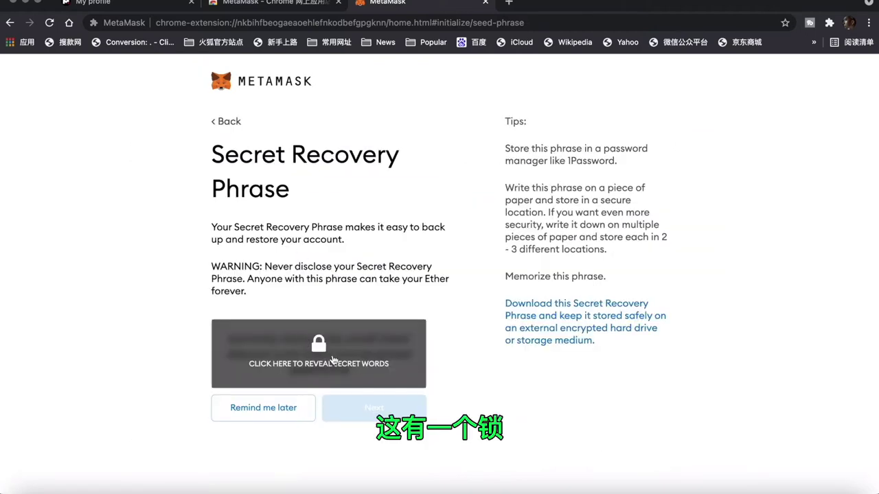
click(319, 346)
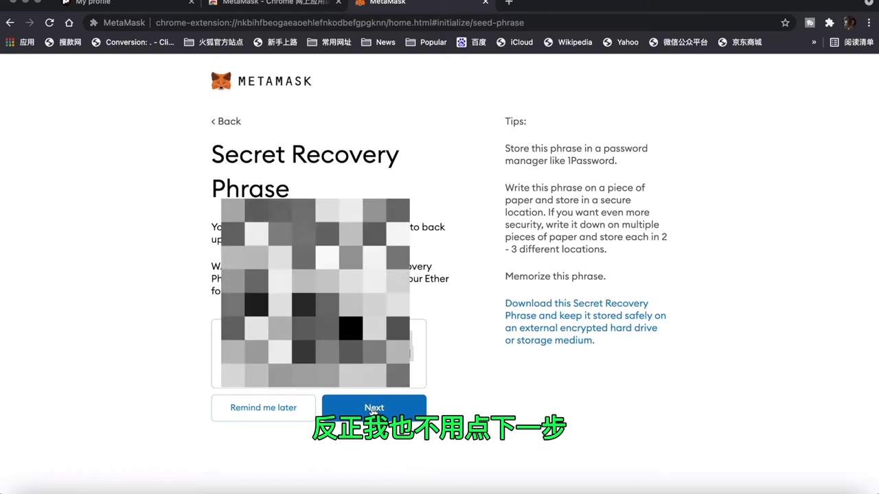
click(373, 409)
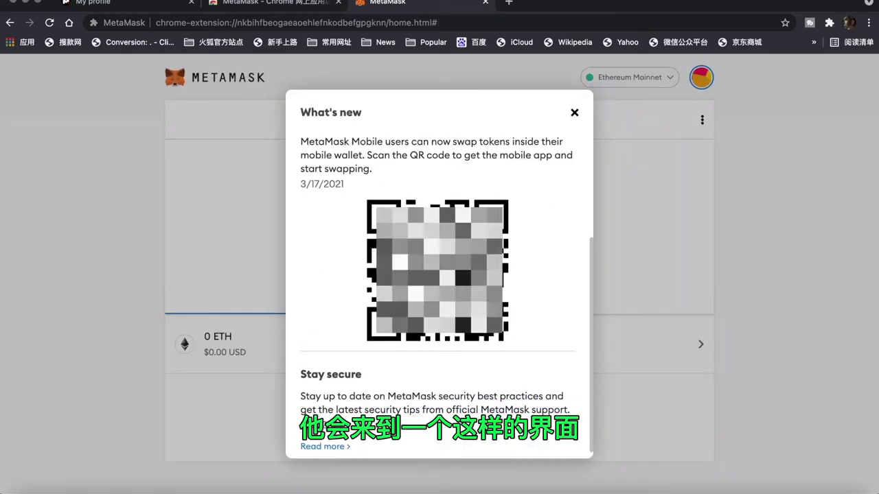
Step: Review the What's new notices, close them, and examine the new account's ETH balance
scroll(439, 295, down, 1)
scroll(439, 295, up, 2)
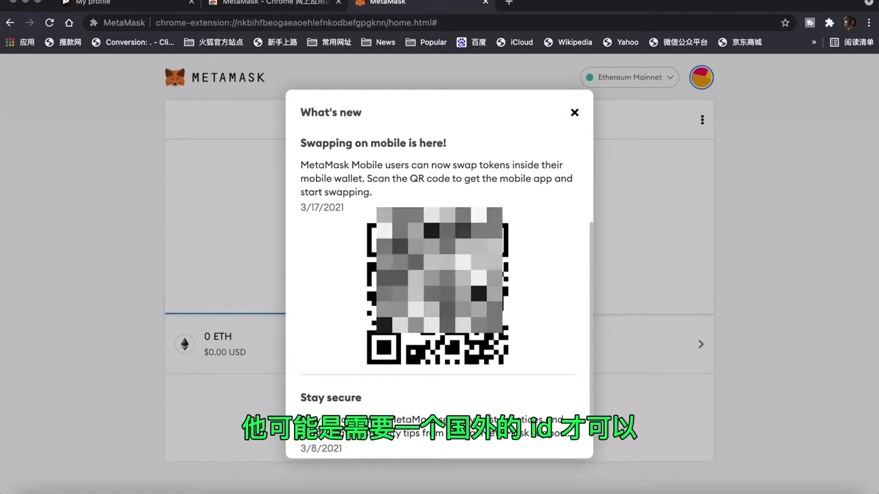
scroll(439, 288, down, 1)
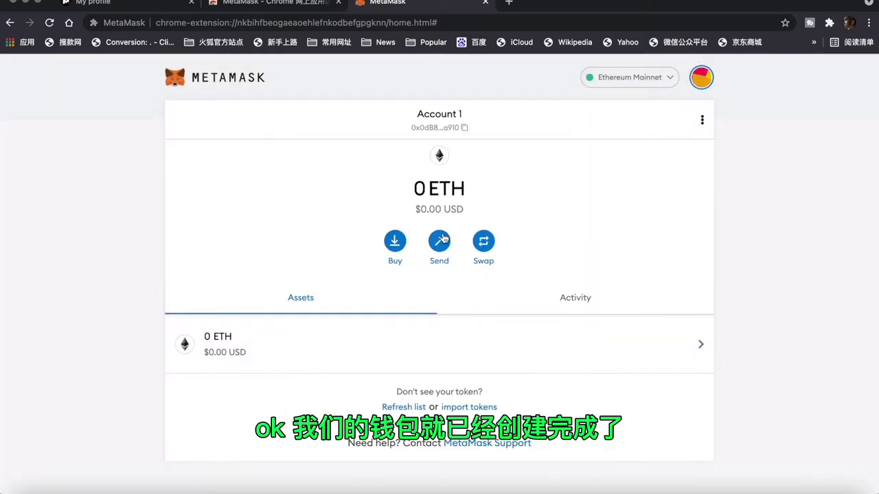
click(414, 187)
drag(414, 187, 471, 203)
scroll(466, 203, down, 1)
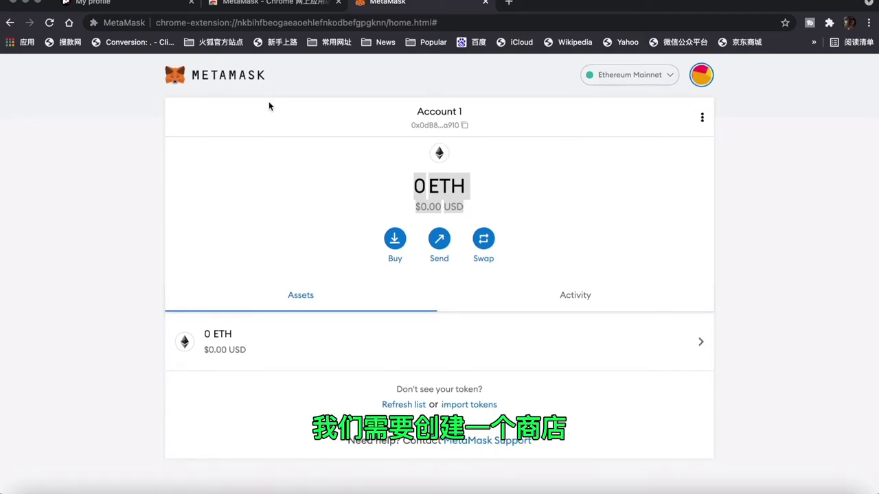
Step: Switch to the mintable.app site, review the fields and terms of its Create an account form, and close it
click(137, 8)
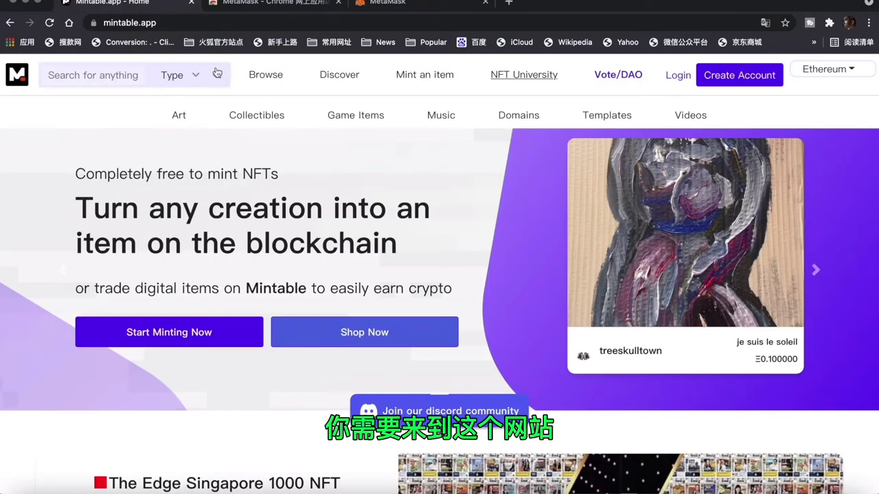
click(177, 22)
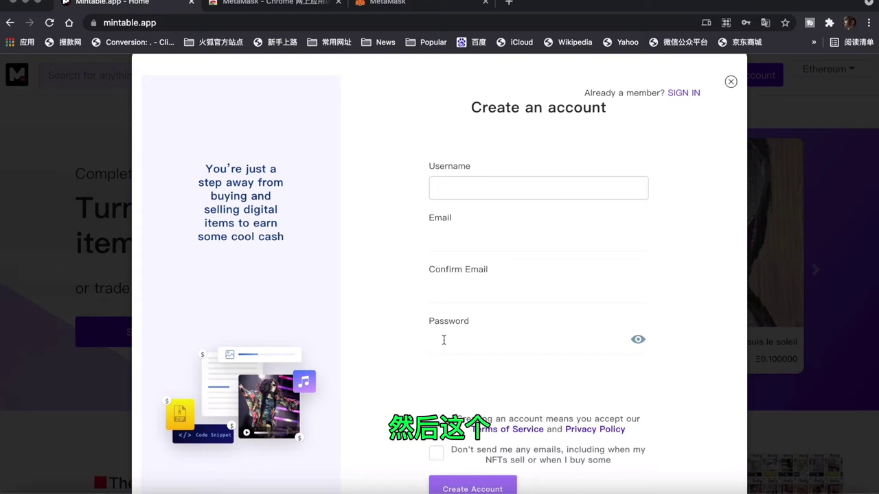
scroll(444, 338, down, 1)
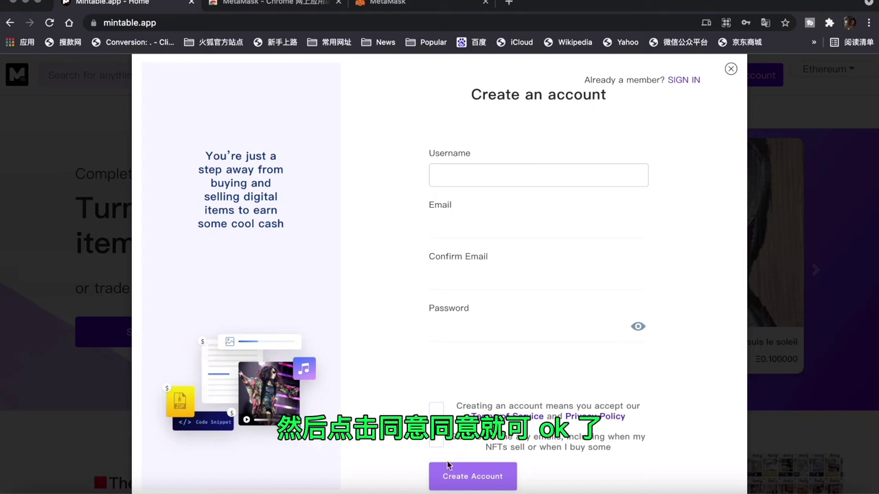
scroll(484, 477, down, 1)
scroll(484, 470, down, 1)
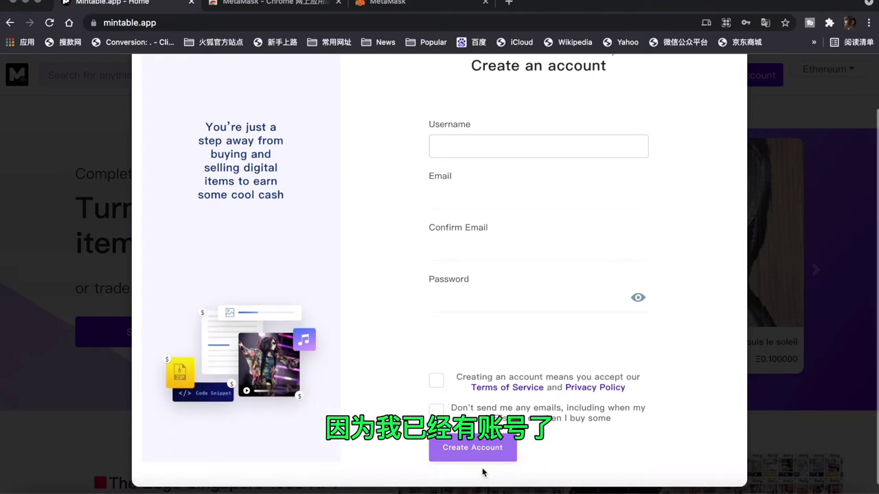
scroll(484, 460, up, 3)
key(Escape)
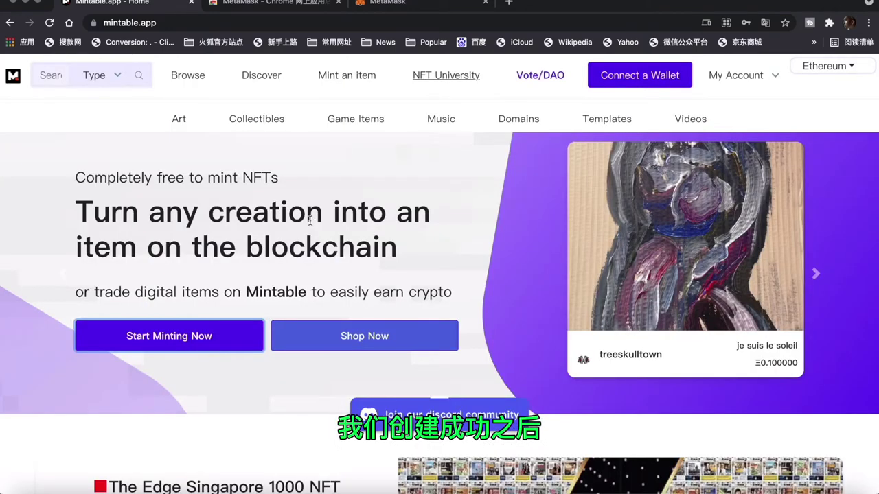
Step: Start minting on Mintable by creating a new item in Easy mode with no transaction fee
click(147, 336)
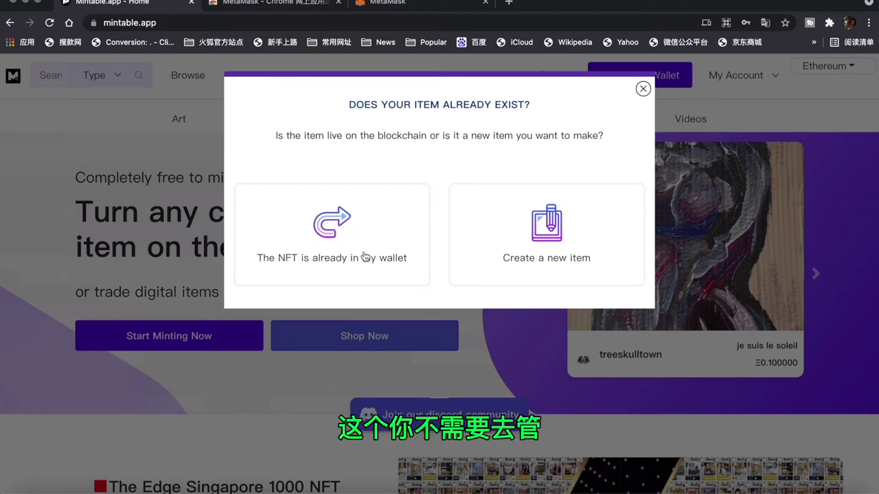
click(541, 225)
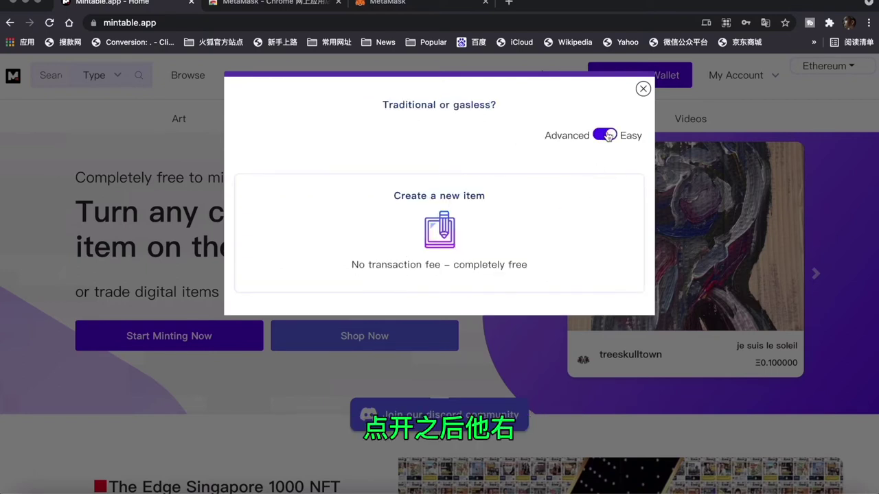
click(599, 136)
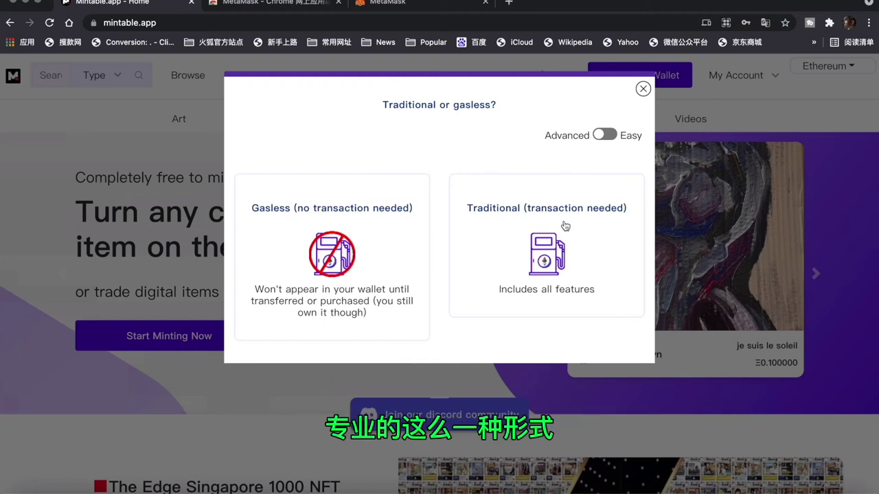
click(608, 136)
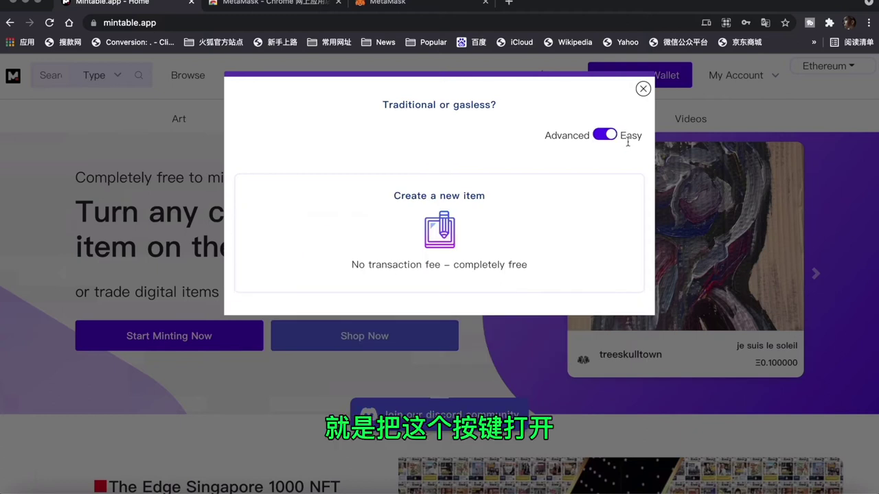
click(441, 235)
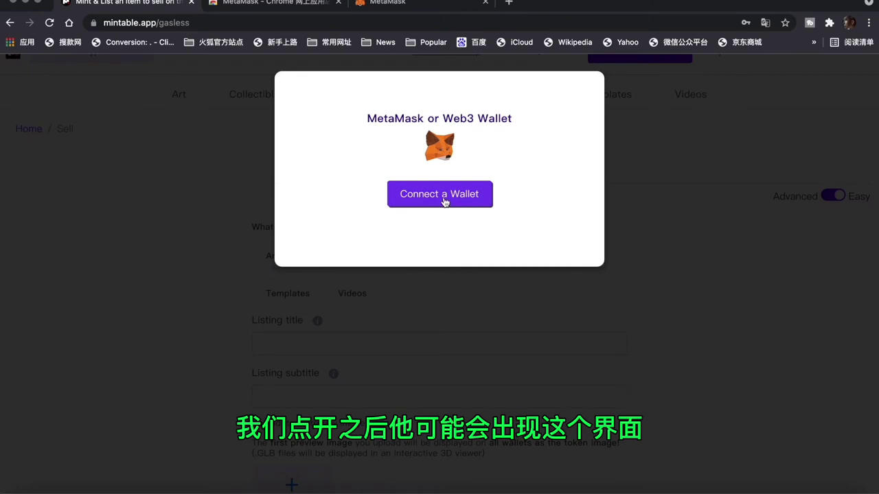
Step: Connect MetaMask Account 1 to mintable.app and allow the site to view its address
click(443, 198)
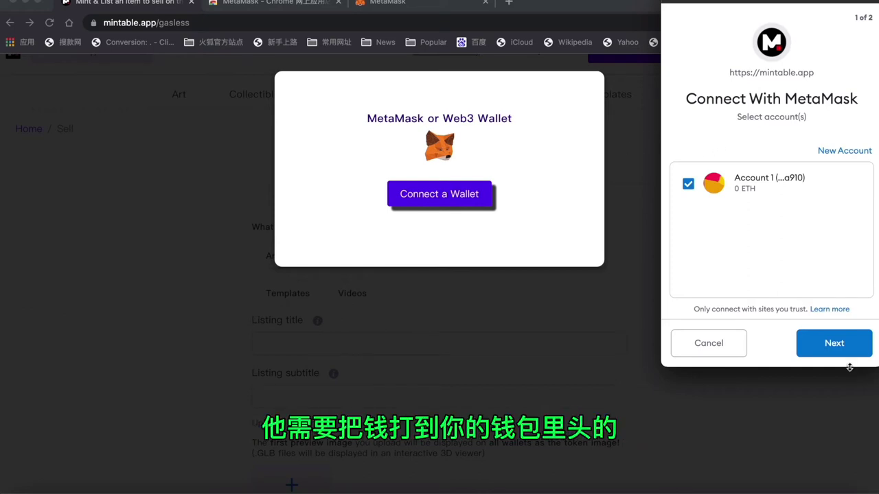
click(834, 345)
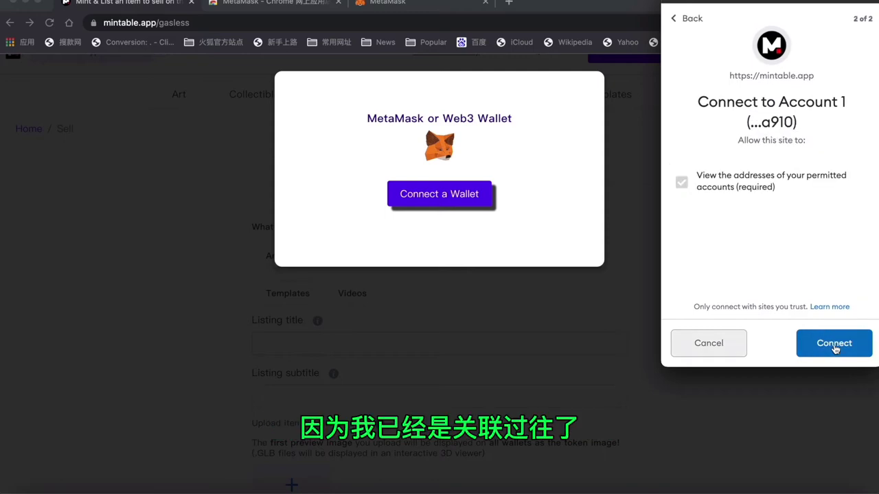
click(833, 345)
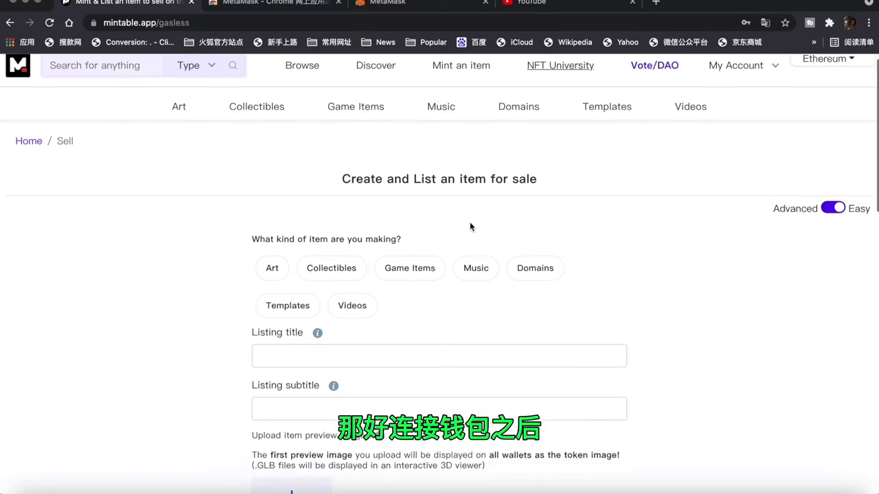
Step: Set the item kind to Art and enter "sigui" as both the listing title and the listing subtitle
scroll(470, 227, down, 1)
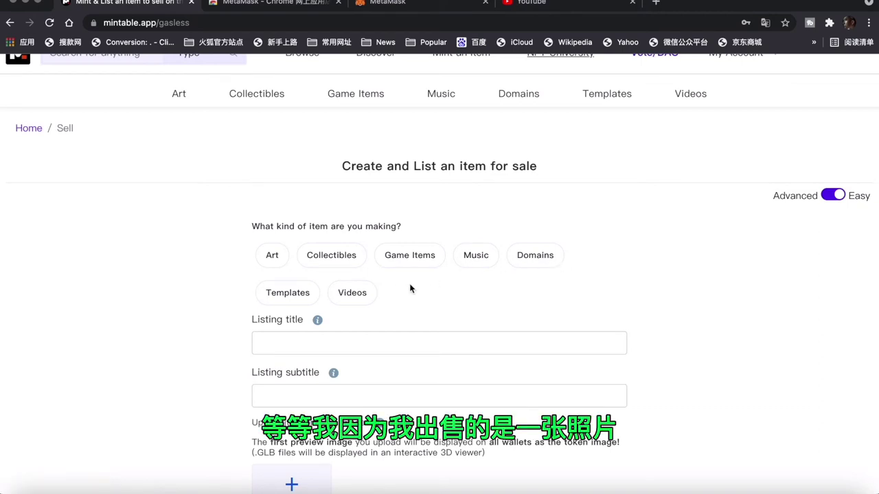
scroll(410, 288, down, 1)
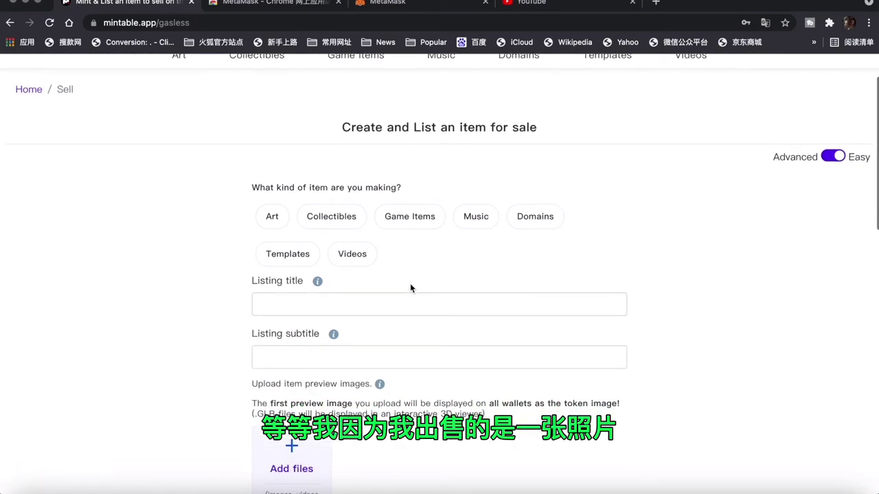
click(269, 220)
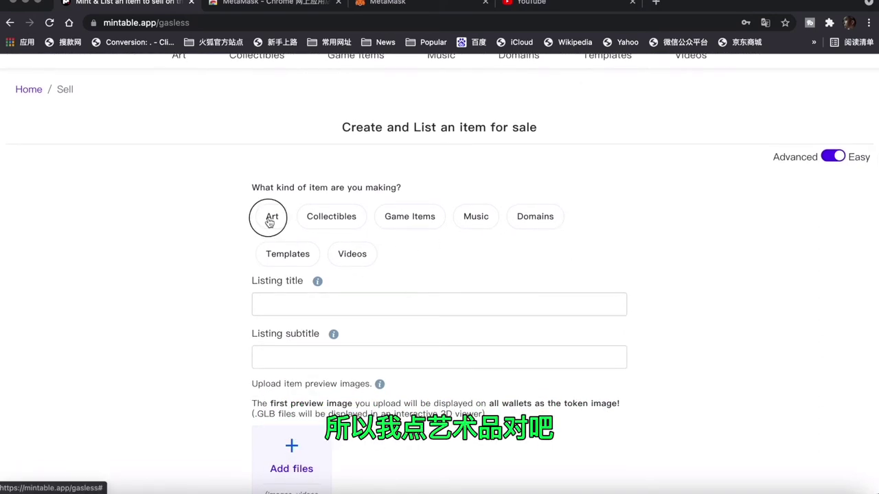
click(279, 307)
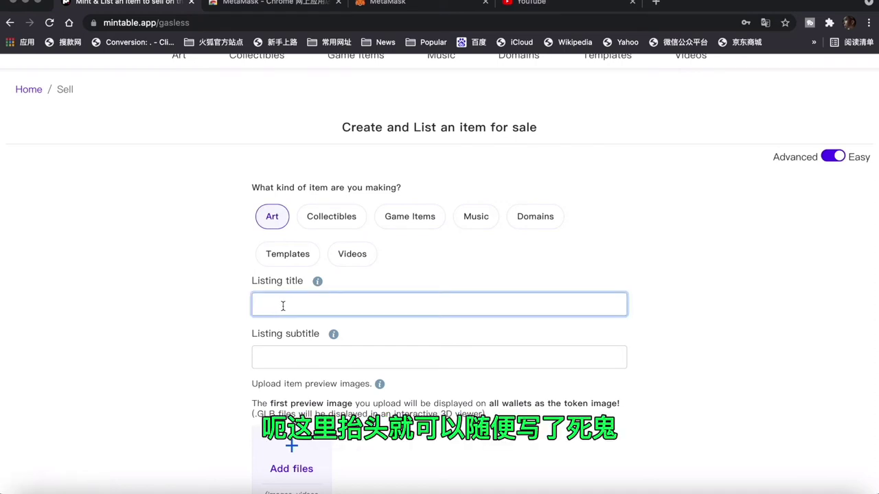
text(sigui)
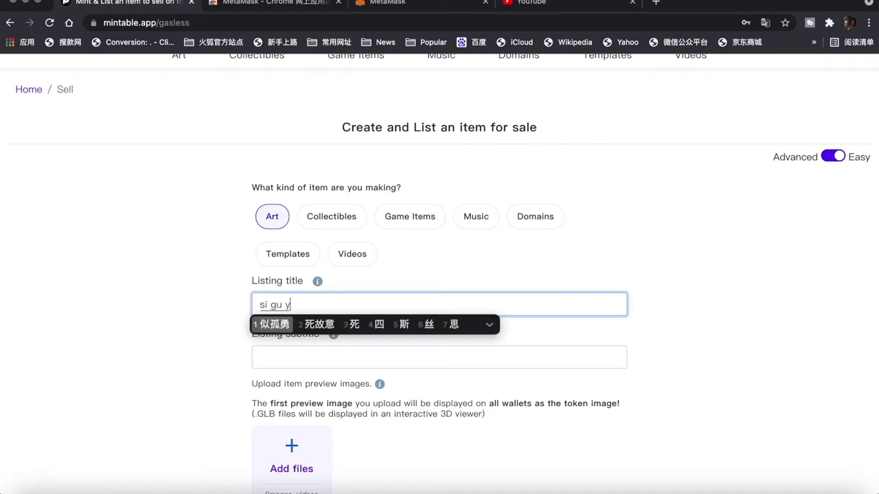
key(Return)
click(272, 357)
text(sigui)
key(Return)
scroll(288, 326, down, 3)
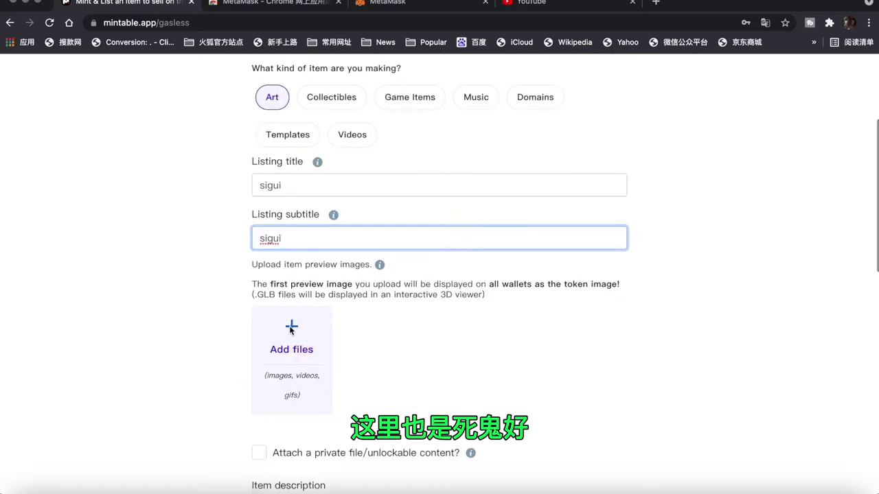
Step: Upload IMG_0306.jpg from the desktop as the item's preview image
click(291, 329)
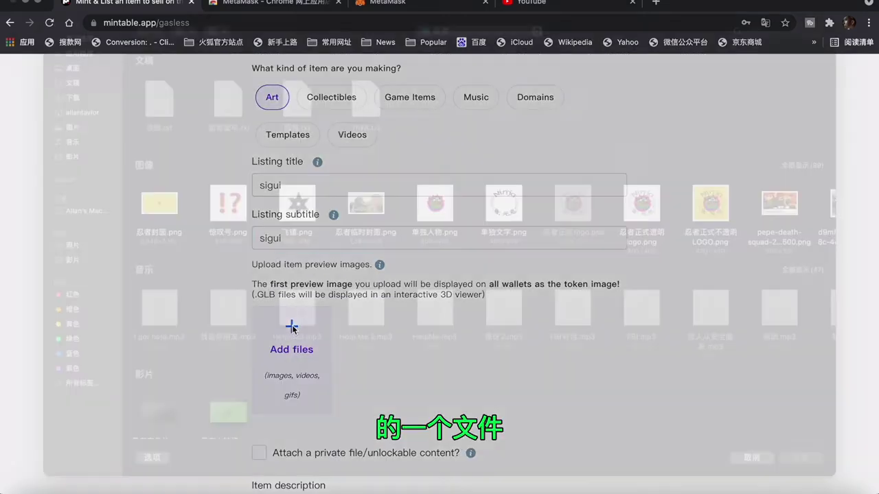
click(159, 331)
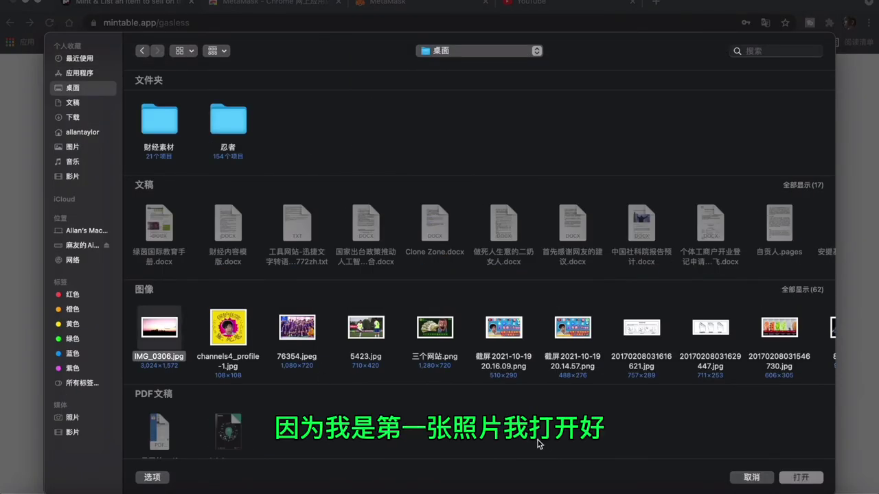
click(803, 478)
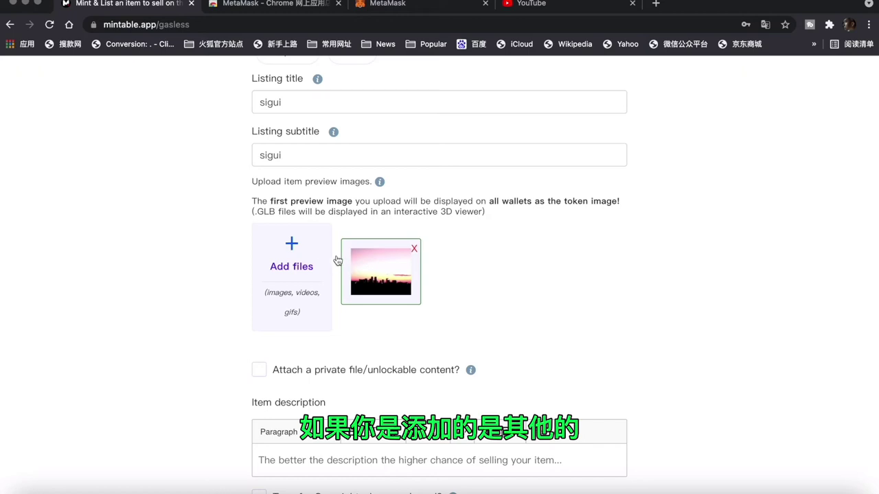
scroll(443, 302, up, 1)
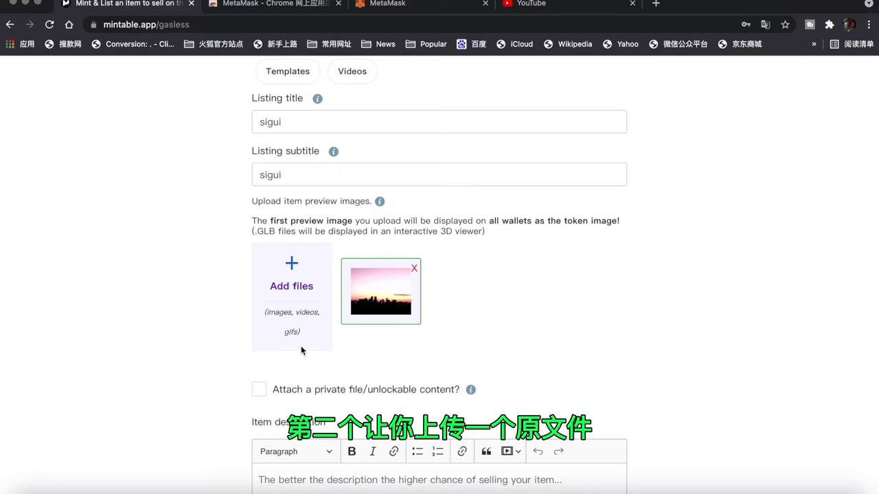
Step: Enable attaching a private file as unlockable content and upload IMG_0306.jpg from the desktop as that file
scroll(301, 345, down, 1)
scroll(305, 342, down, 2)
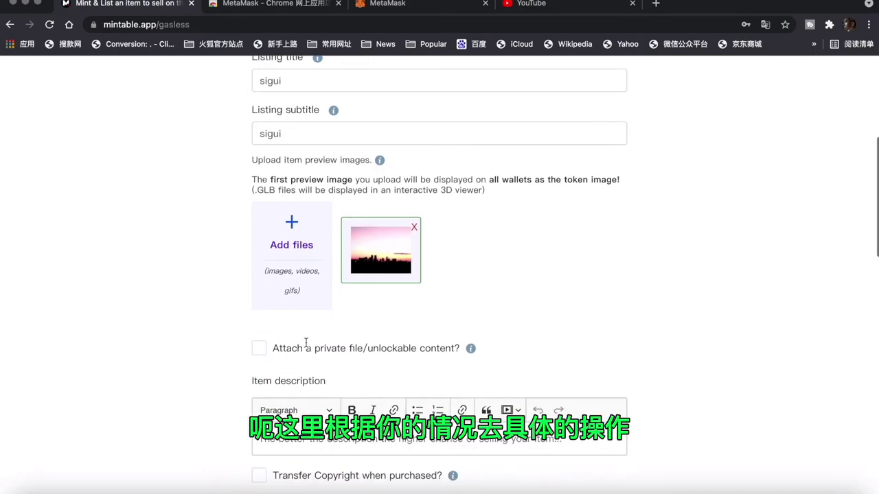
click(306, 347)
scroll(481, 364, down, 5)
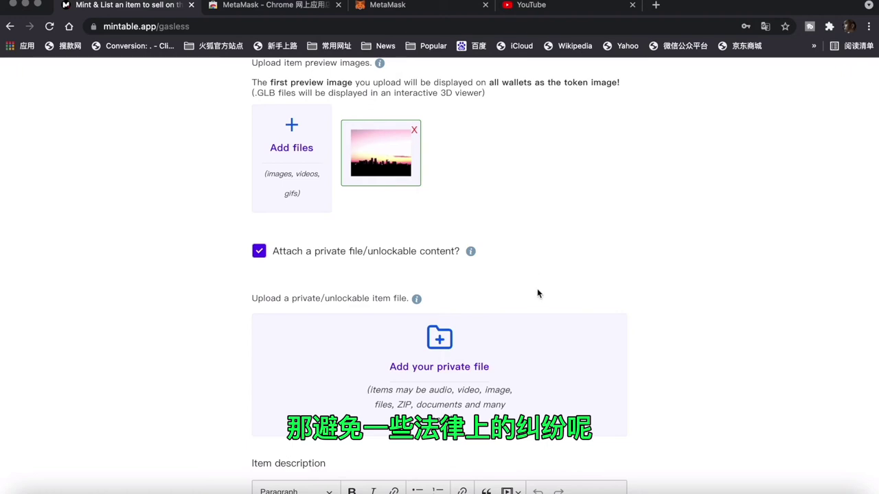
click(444, 345)
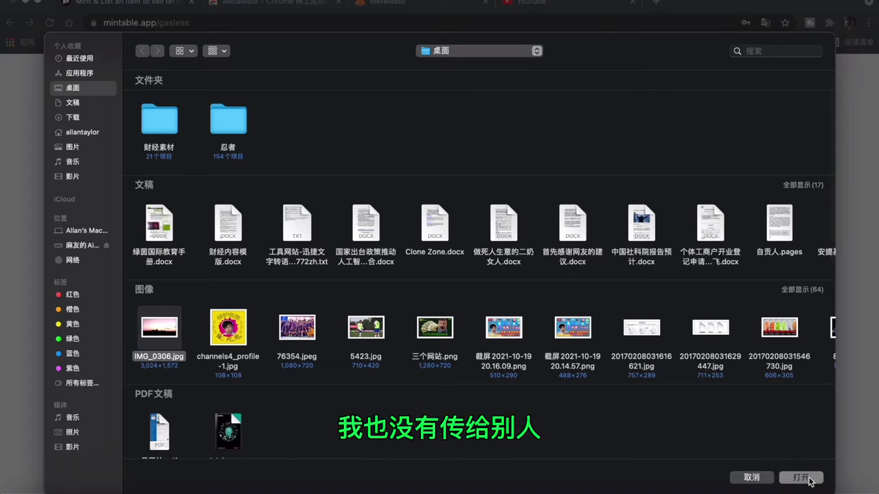
click(801, 478)
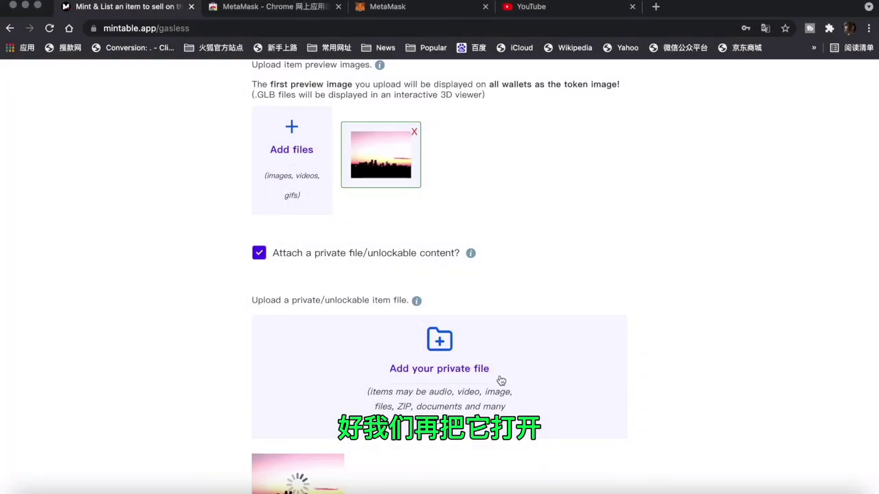
Step: Look over the empty item description field and enable copyright transfer when the item is purchased
scroll(501, 378, down, 5)
click(302, 378)
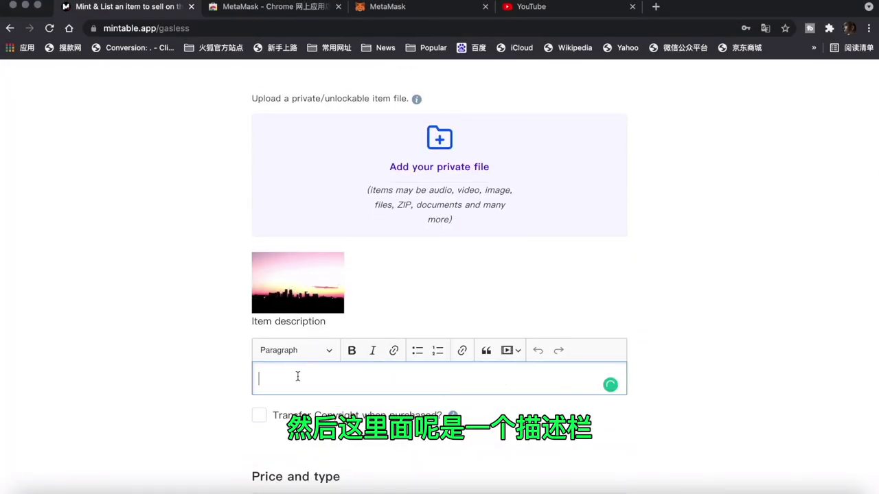
scroll(430, 343, down, 1)
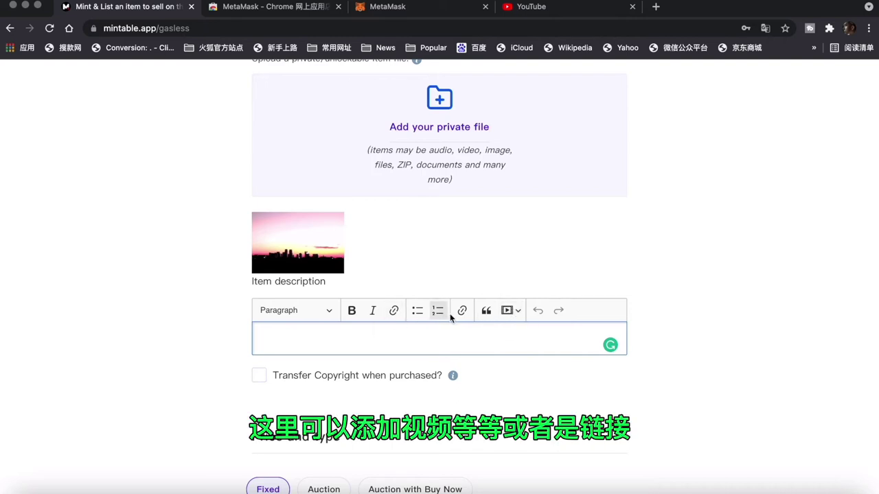
scroll(412, 342, down, 1)
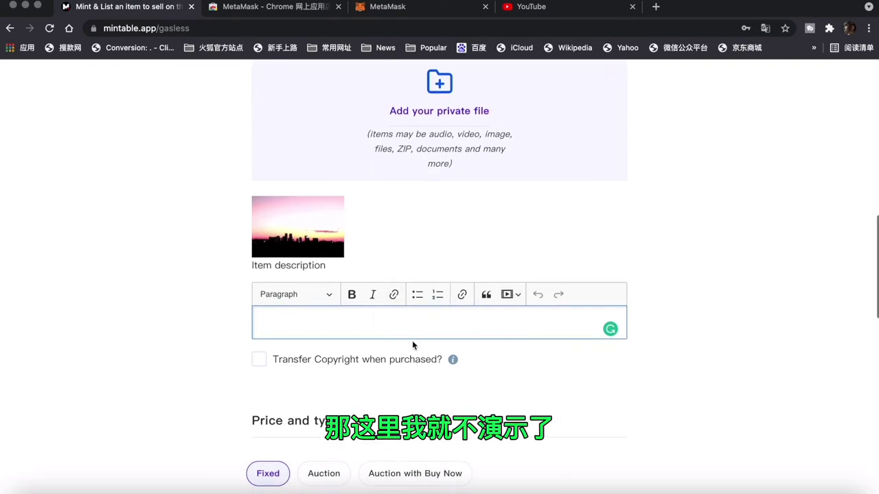
click(260, 359)
scroll(354, 327, down, 3)
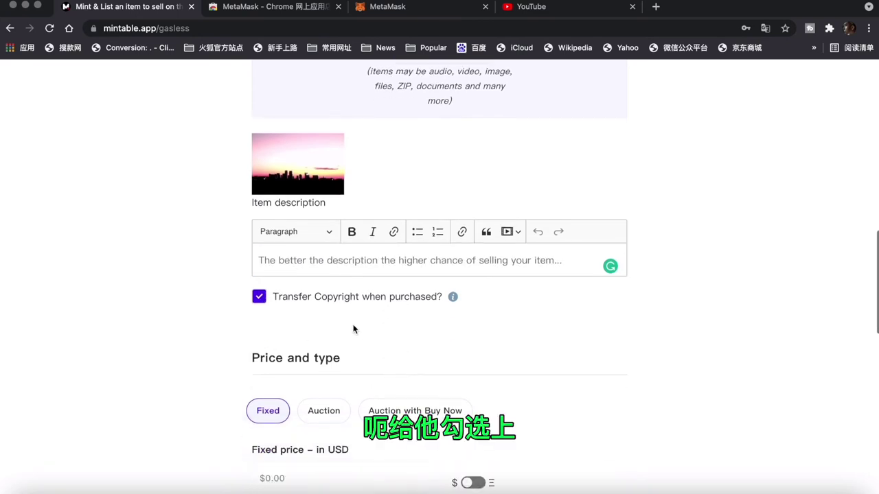
Step: Switch the fixed price currency to ETH and back to USD, and set the fixed price to 1 USD
scroll(412, 333, down, 5)
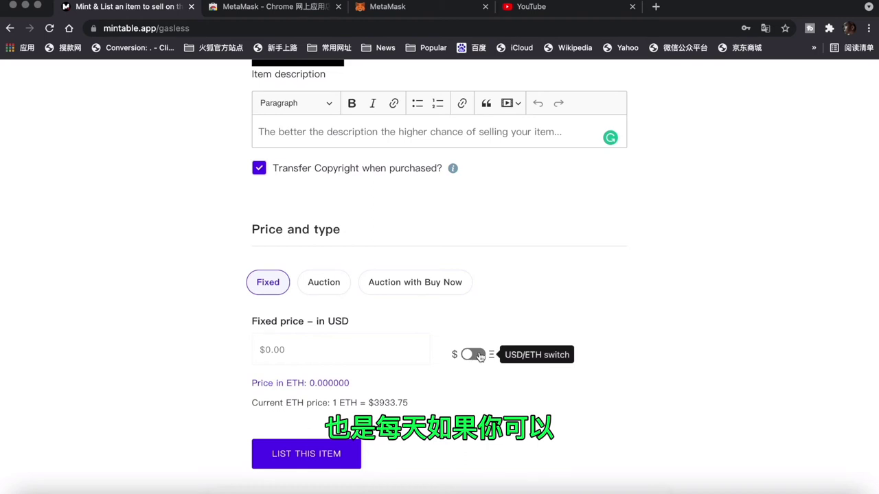
click(480, 356)
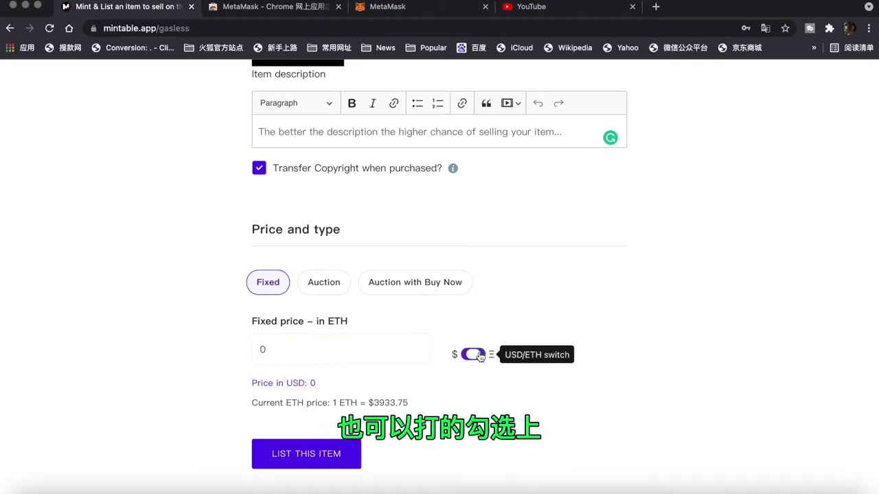
click(272, 350)
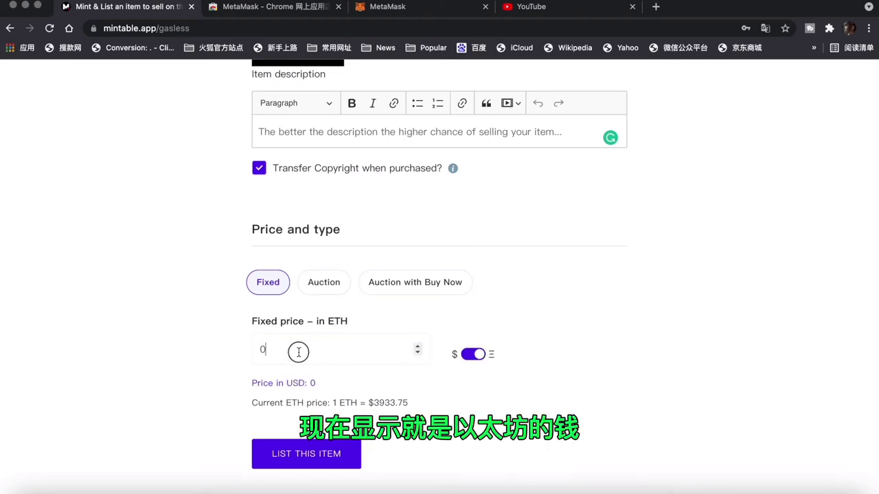
click(474, 354)
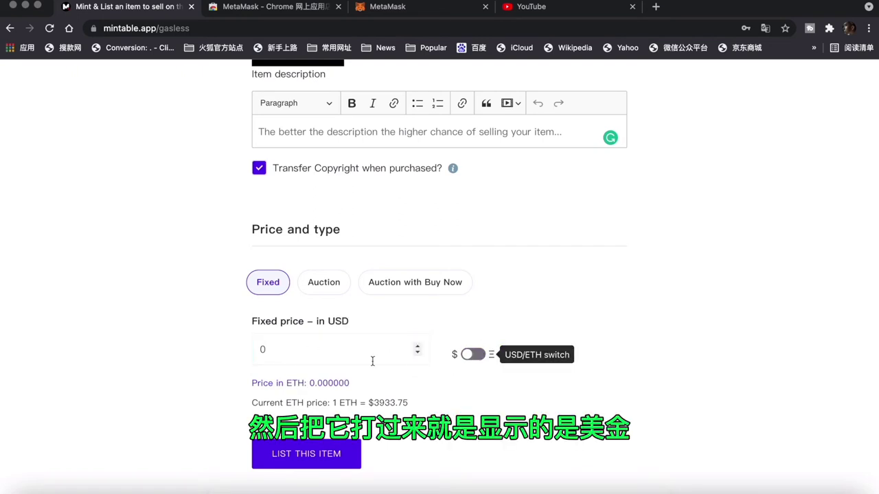
click(302, 349)
text(1)
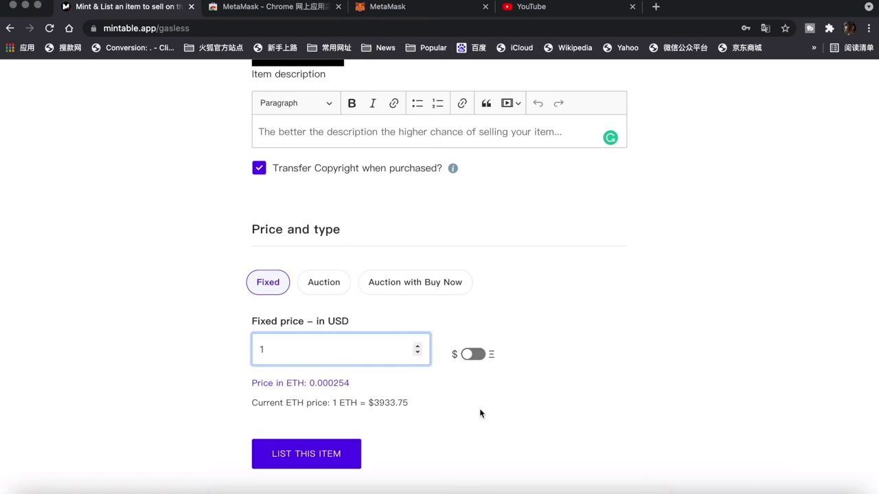
click(425, 395)
scroll(387, 394, down, 1)
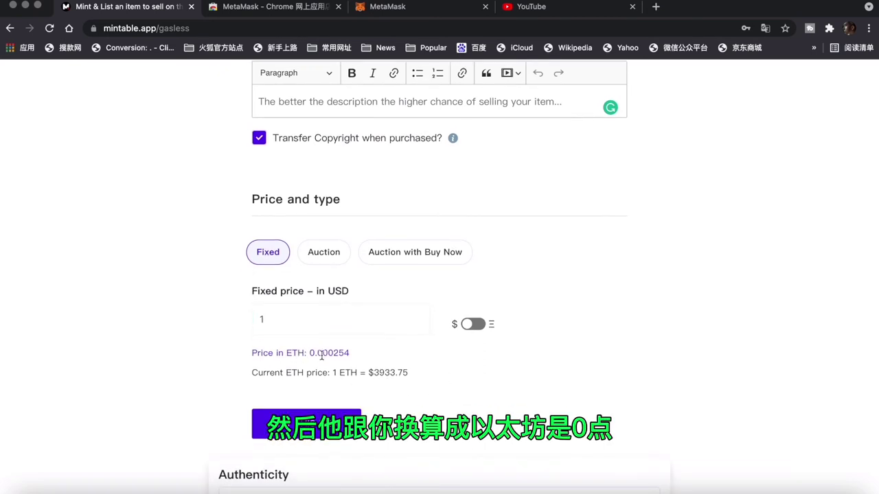
Step: Try to list the item for sale
scroll(332, 368, down, 4)
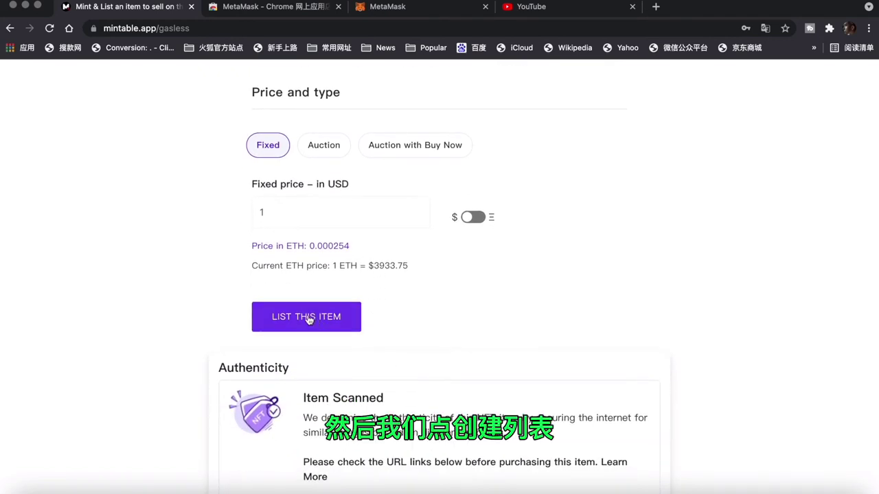
click(308, 320)
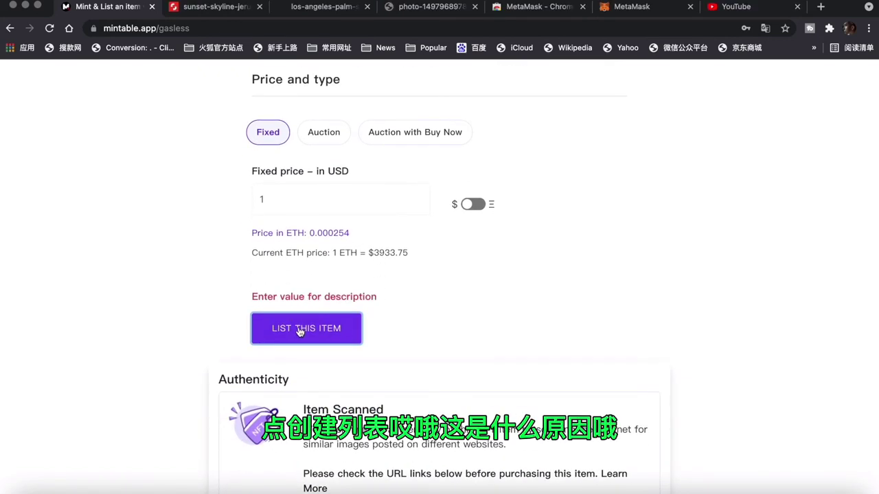
drag(252, 297, 374, 295)
Step: Open the Shutterstock link among the visually similar images, compare it with the original photo on the desktop, and close the image
scroll(344, 260, down, 12)
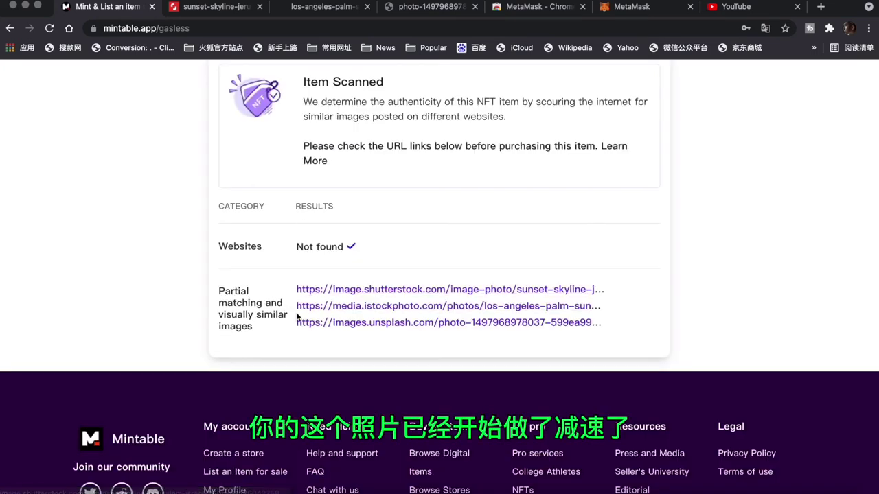
right_click(346, 290)
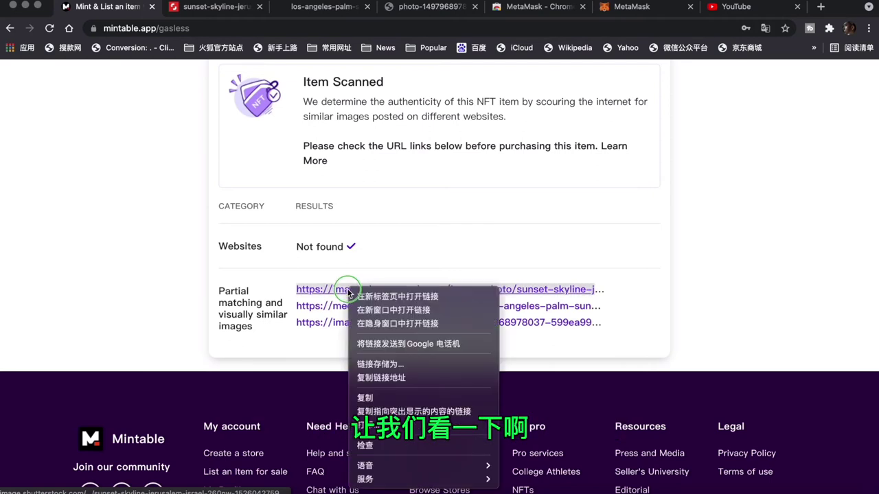
click(384, 241)
click(479, 8)
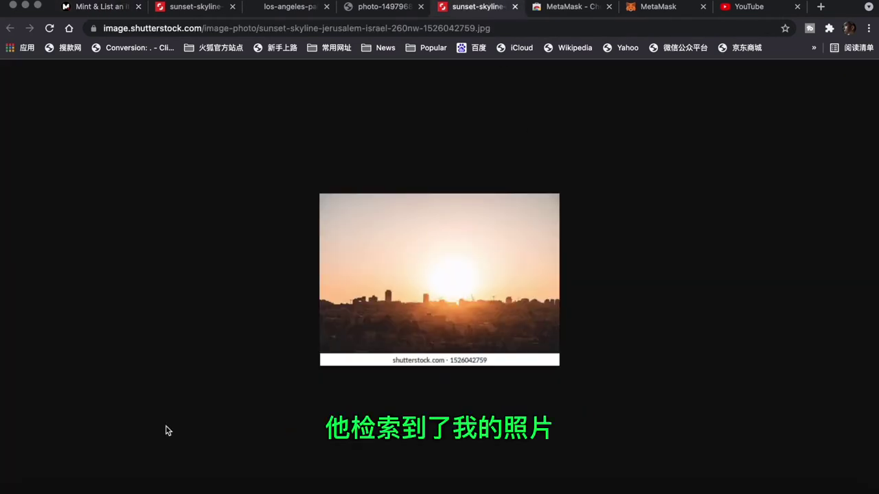
key(ctrl+Right)
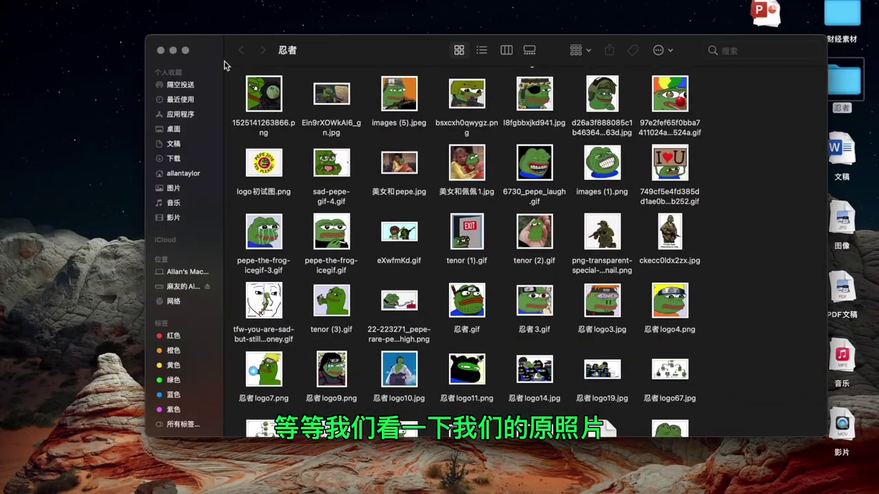
click(160, 50)
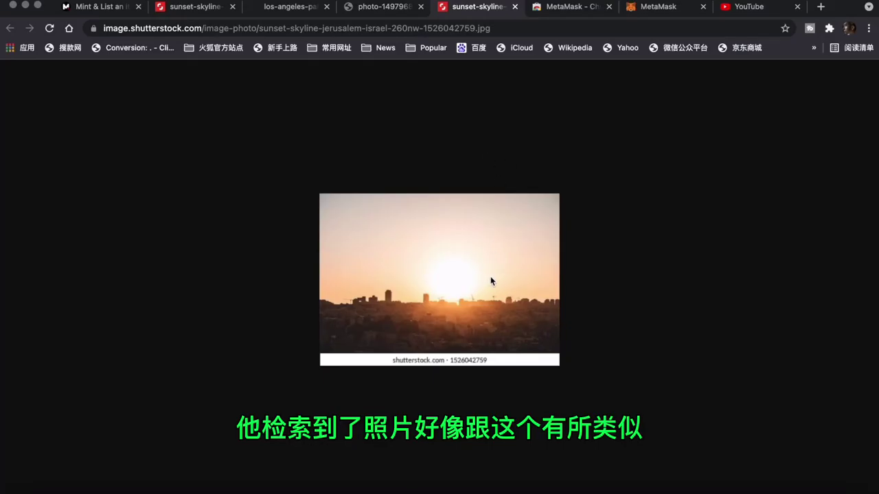
click(513, 7)
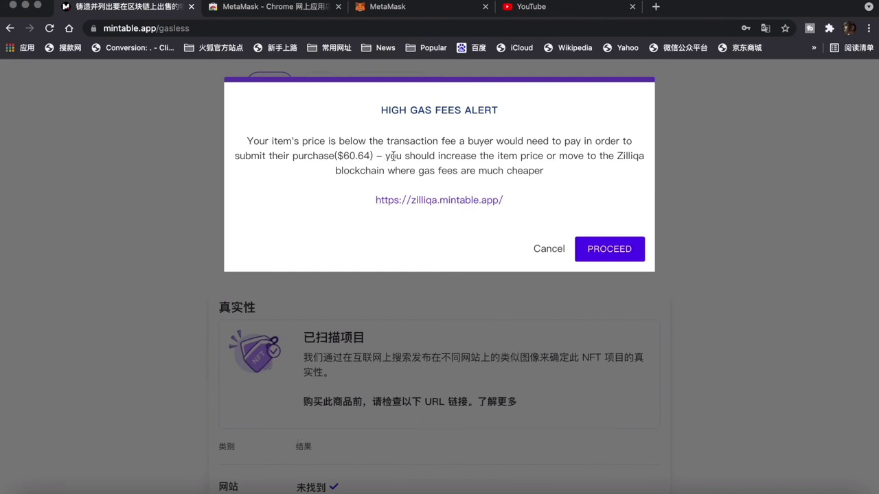
Step: Proceed past the high gas fees alert and transaction reminder, and sign the MetaMask request to mint and list the item
click(597, 254)
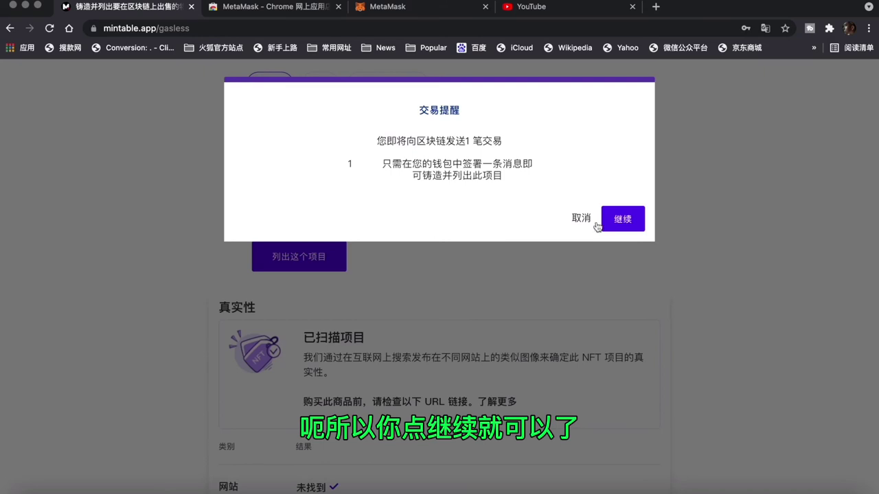
click(622, 219)
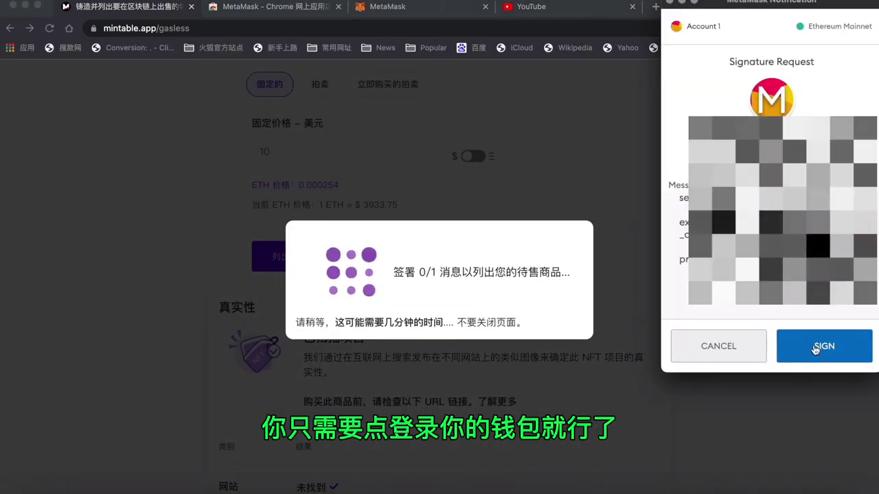
click(815, 349)
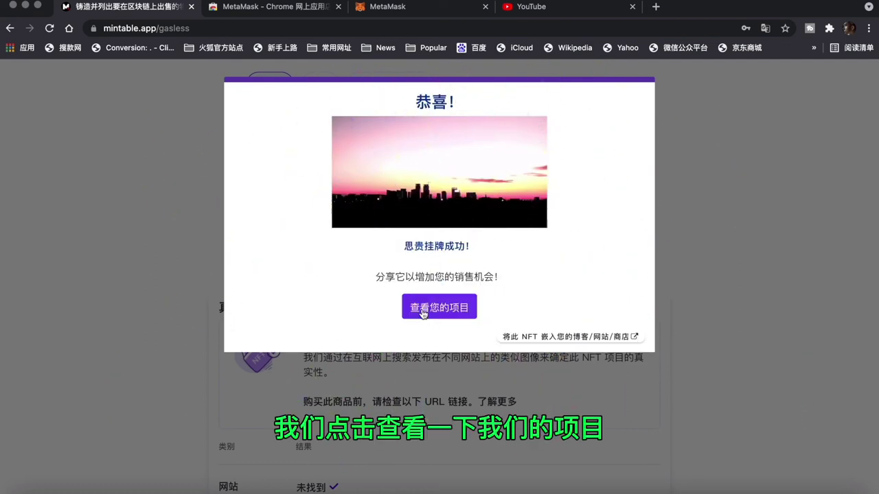
Step: Open the listed item's page and review its photo, description, price, copyright details and authenticity scan
click(423, 310)
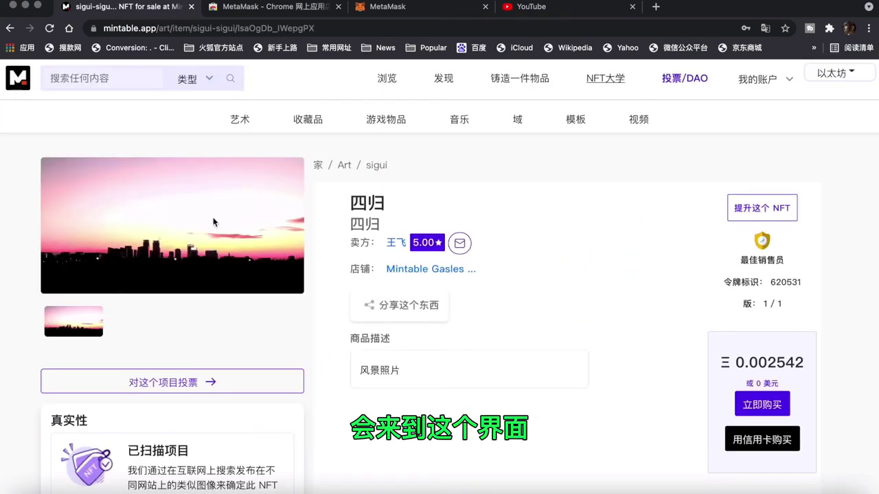
scroll(215, 221, down, 2)
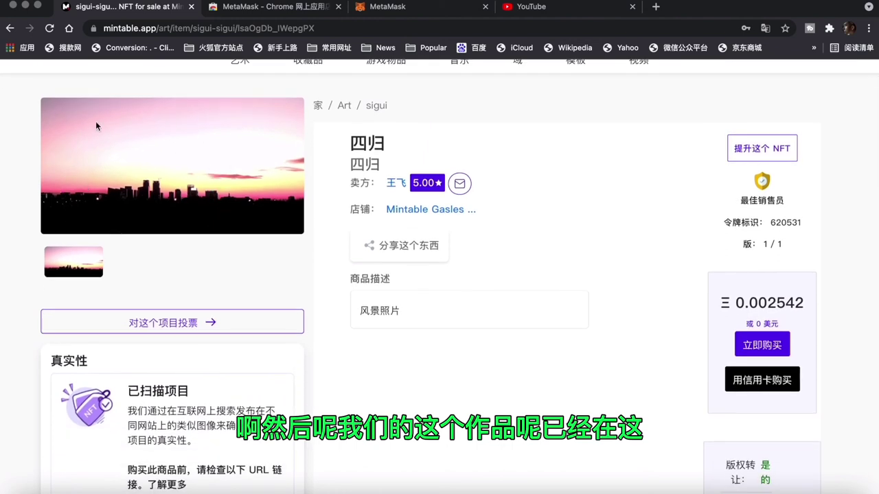
scroll(173, 167, down, 4)
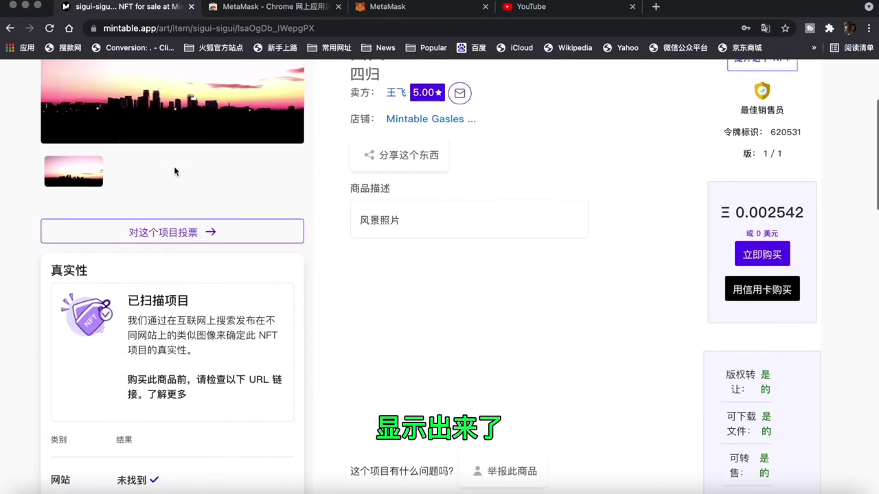
scroll(176, 189, down, 4)
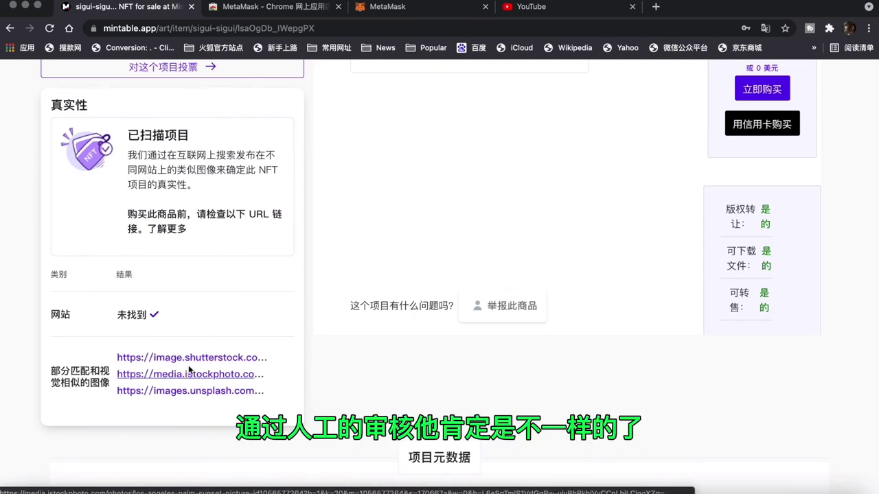
scroll(219, 289, up, 3)
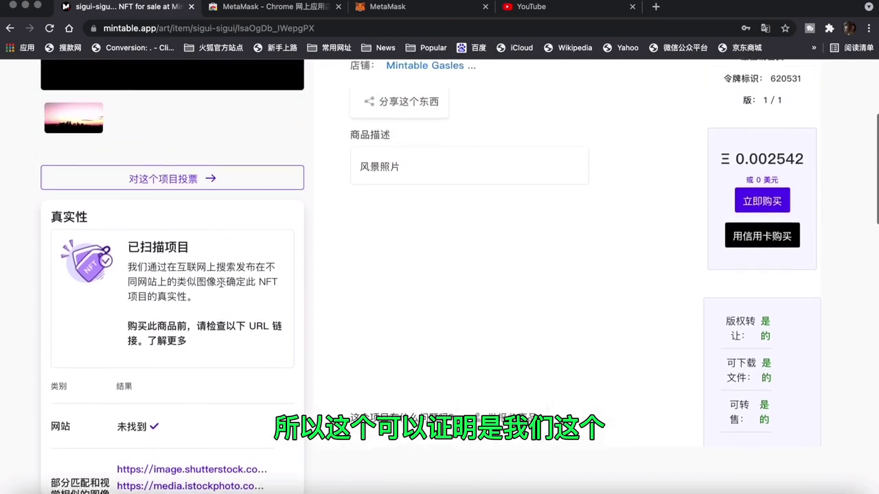
scroll(221, 283, up, 4)
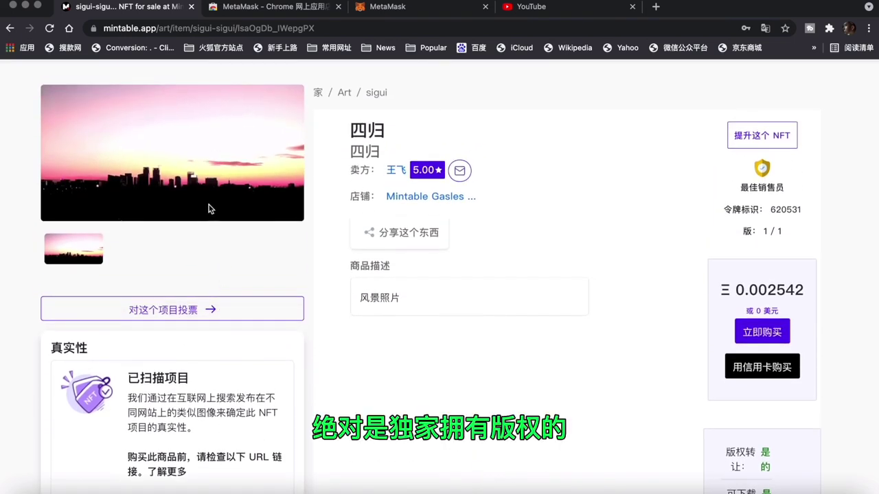